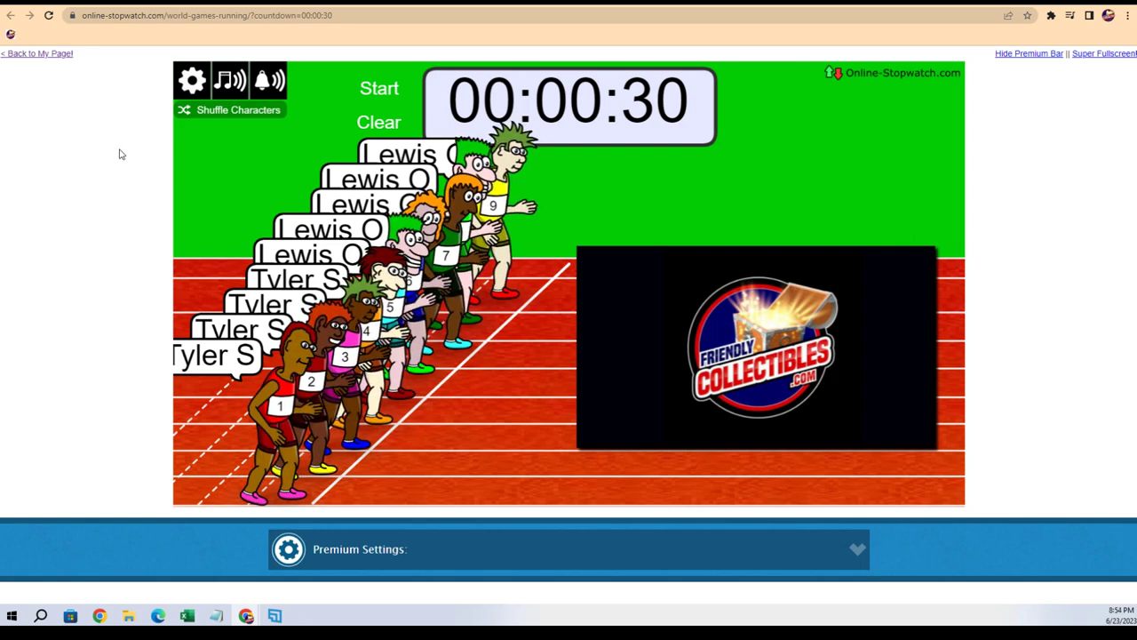
# Shuffle the nine runners four times to randomise their starting order.
pyautogui.click(213, 110)
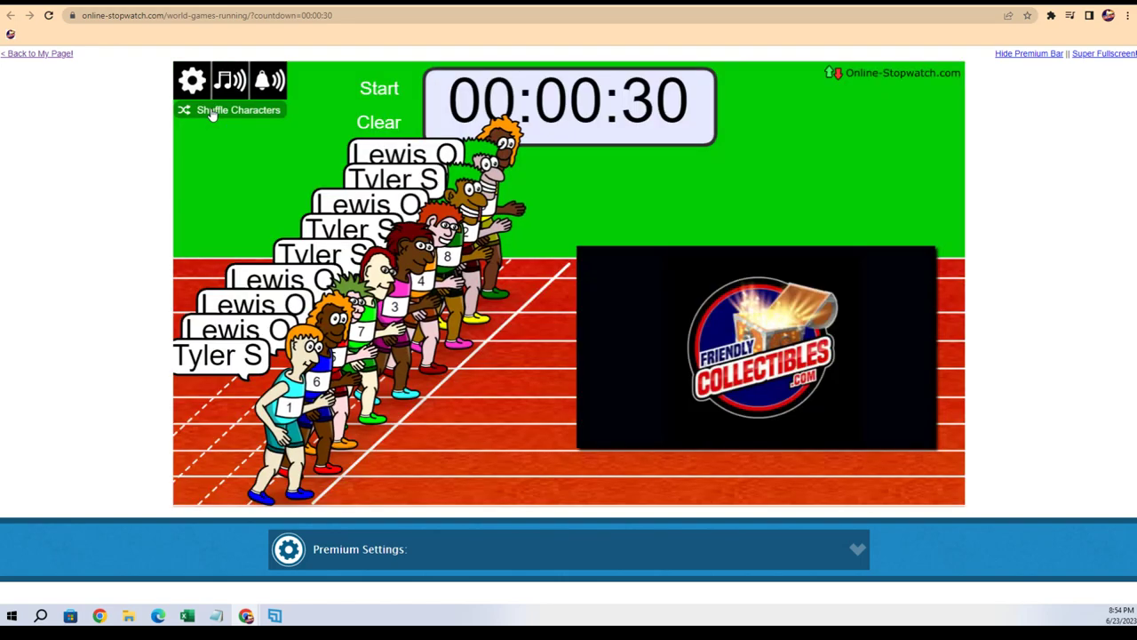
pyautogui.click(213, 111)
pyautogui.click(212, 111)
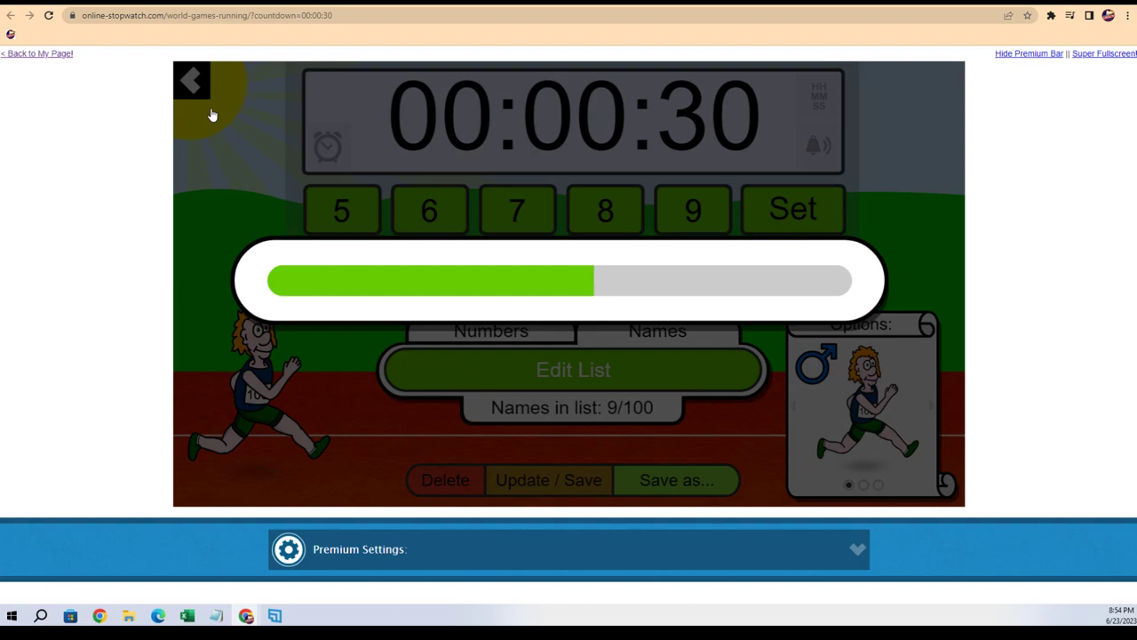
pyautogui.click(212, 111)
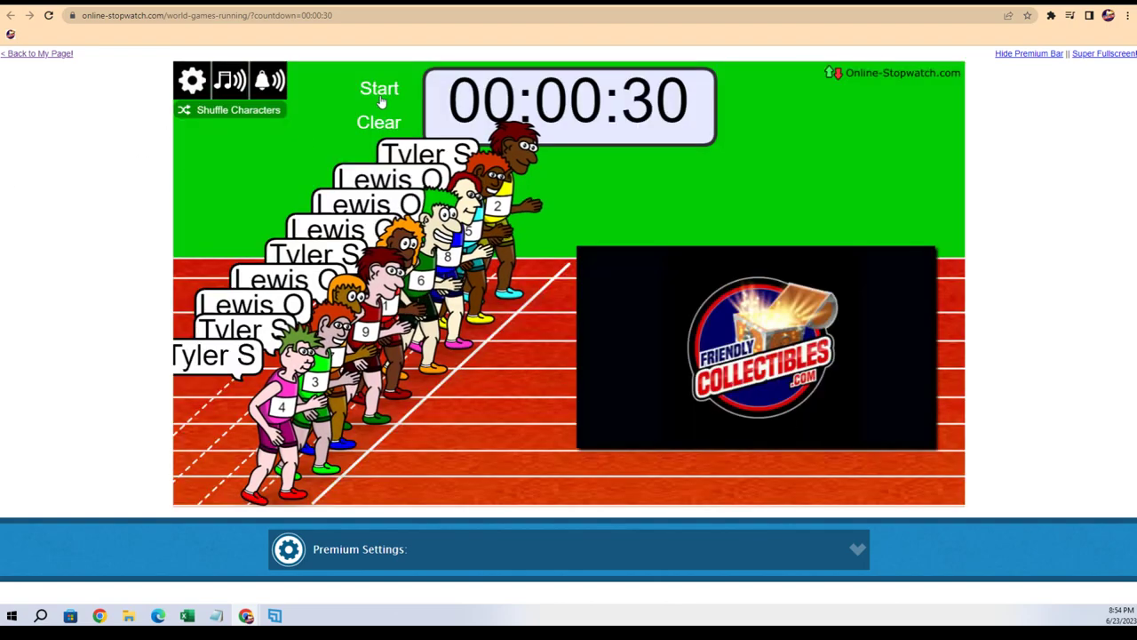
pyautogui.click(380, 93)
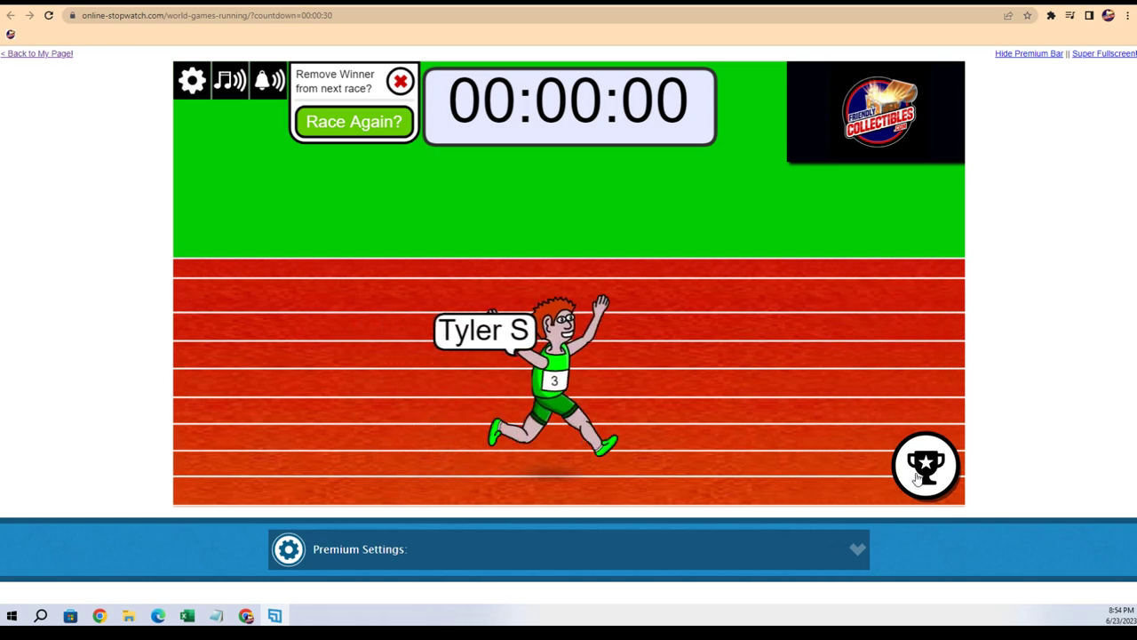
pyautogui.click(925, 467)
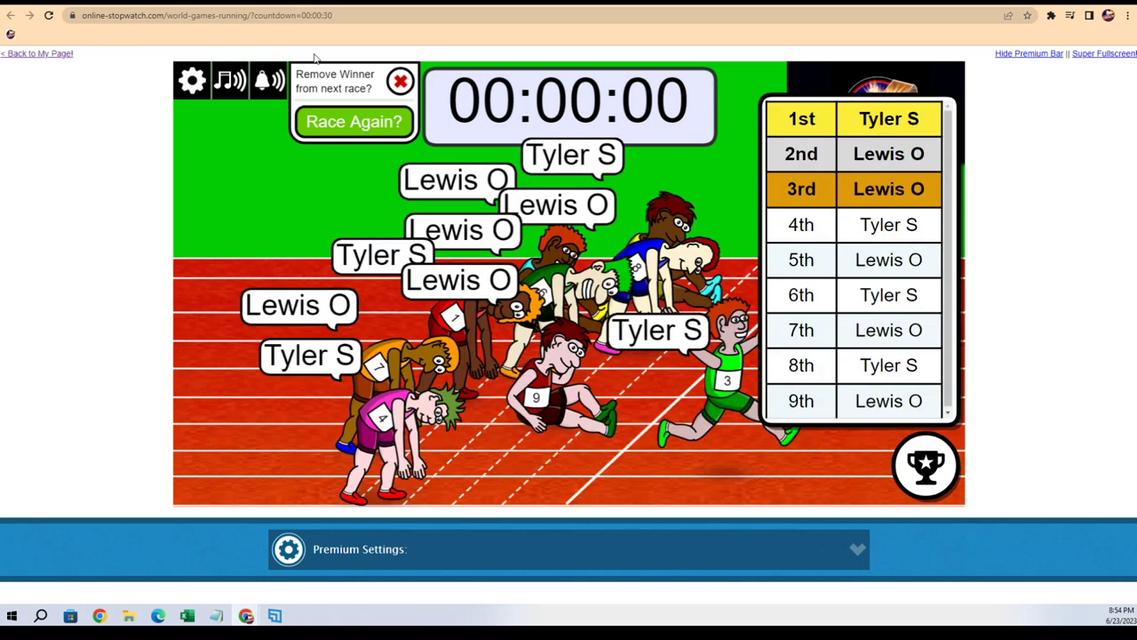